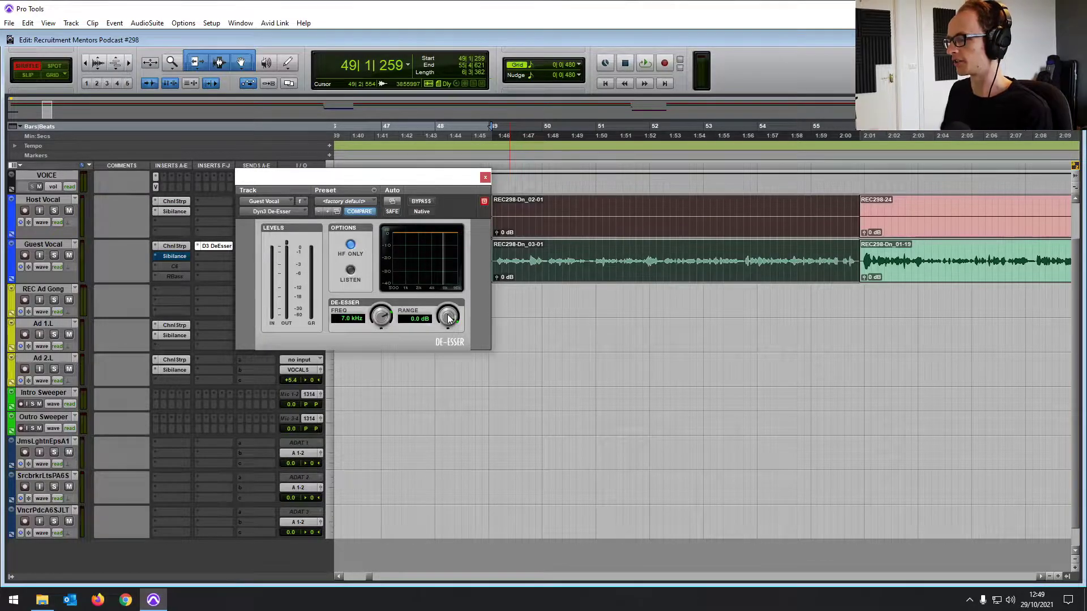
# Move the De-Esser window clear of the tracks and audition the Guest Vocal clip from bar 49
pyautogui.moveTo(420, 181); pyautogui.dragTo(401, 207)
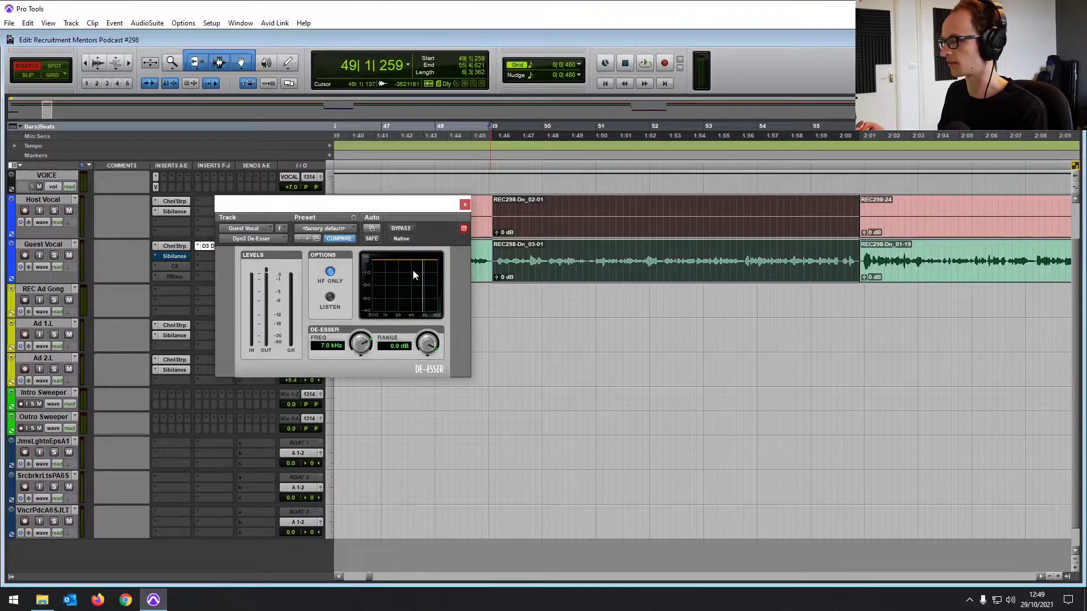
pyautogui.press('space')
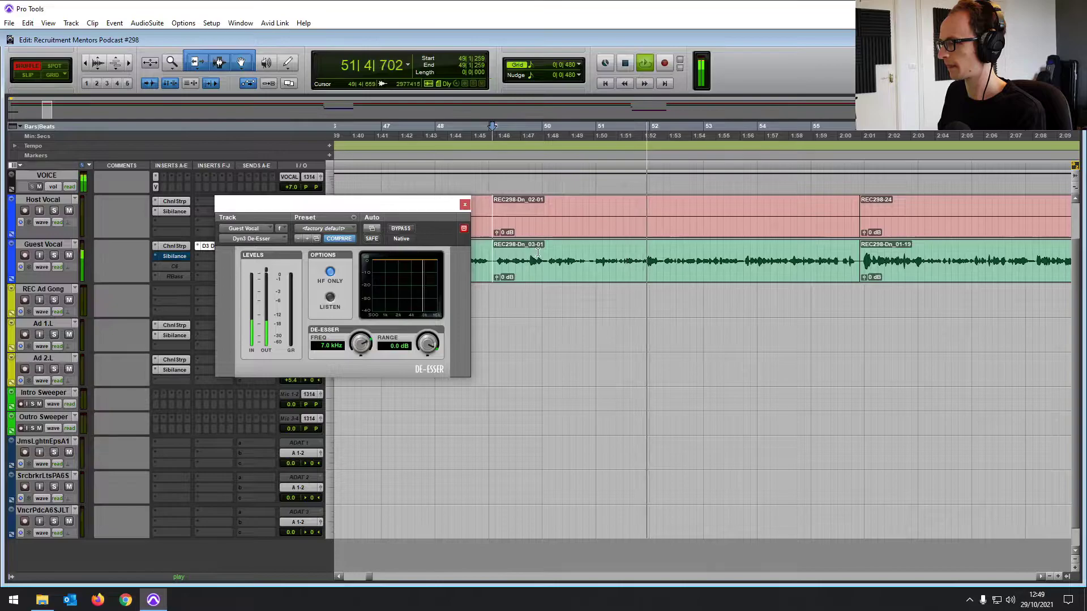
pyautogui.press('space')
# Select the short Guest Vocal passage from about 51|3 to 52|2 and play it back
pyautogui.click(652, 261)
pyautogui.press('t')
pyautogui.press('t')
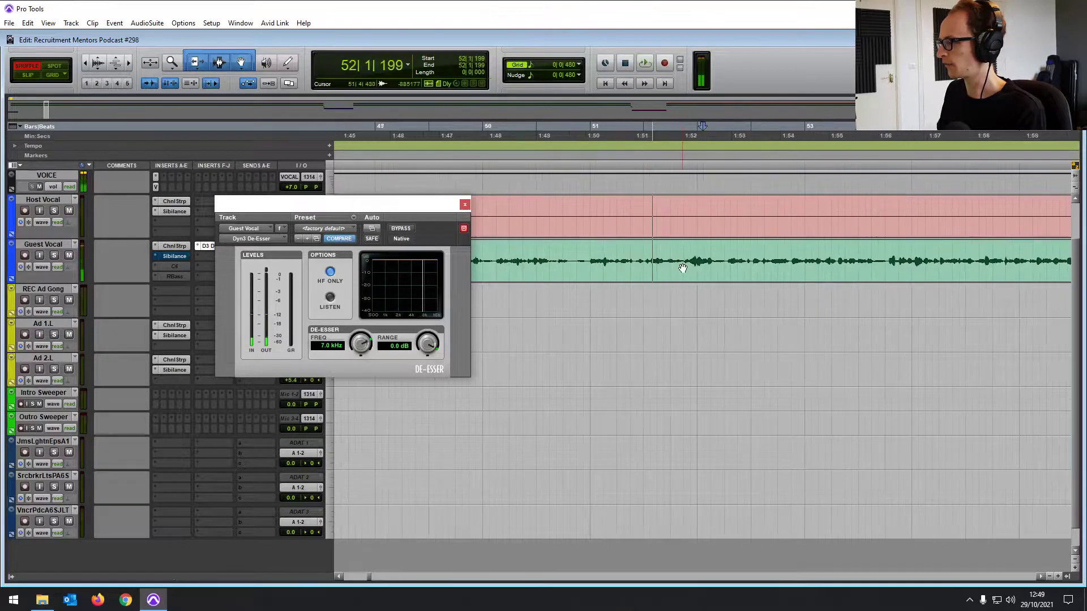
pyautogui.press('r')
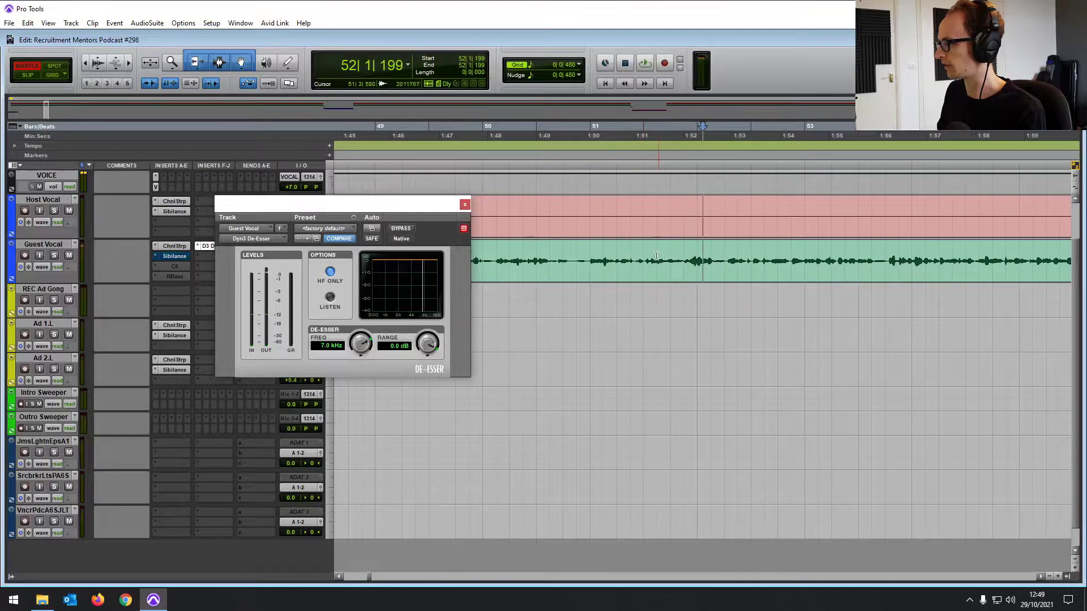
pyautogui.moveTo(645, 258); pyautogui.dragTo(725, 250)
pyautogui.press('space')
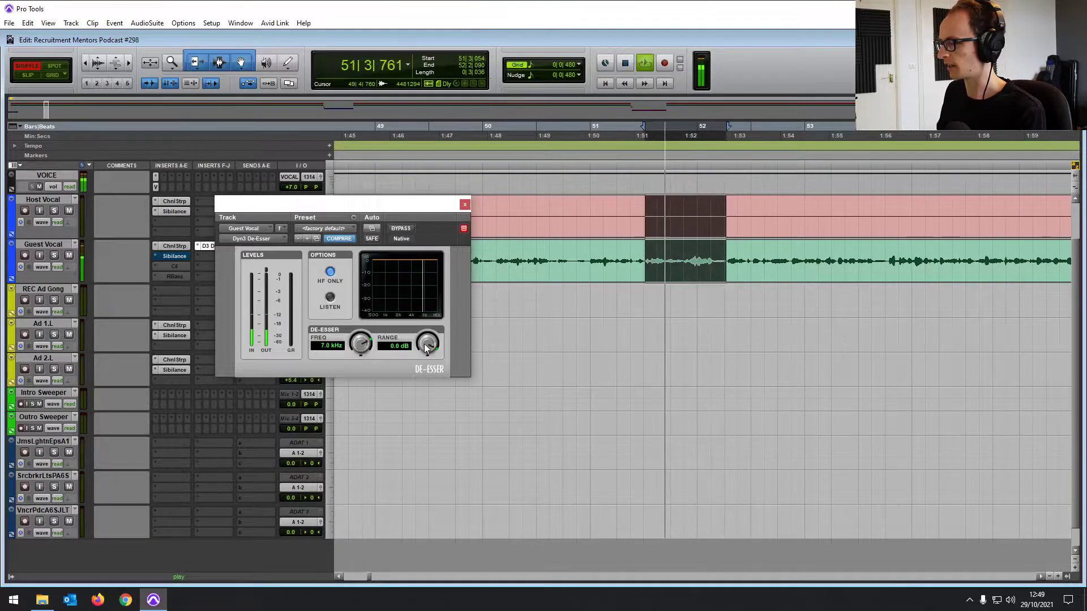
# Set the Guest Vocal De-Esser to a 5.1 kHz frequency and a -22.9 dB range during playback
pyautogui.moveTo(421, 349); pyautogui.dragTo(398, 515)
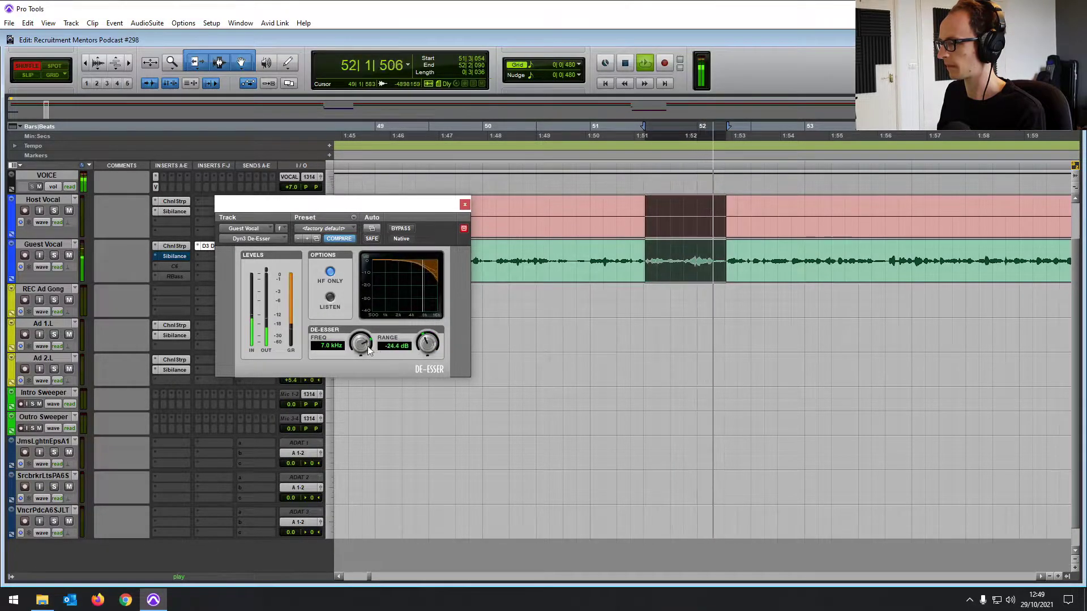
pyautogui.moveTo(356, 355); pyautogui.dragTo(356, 369)
pyautogui.moveTo(426, 351); pyautogui.dragTo(426, 338)
pyautogui.press('space')
# Reduce the De-Esser's gain reduction by setting its range to -13.9 dB
pyautogui.click(642, 259)
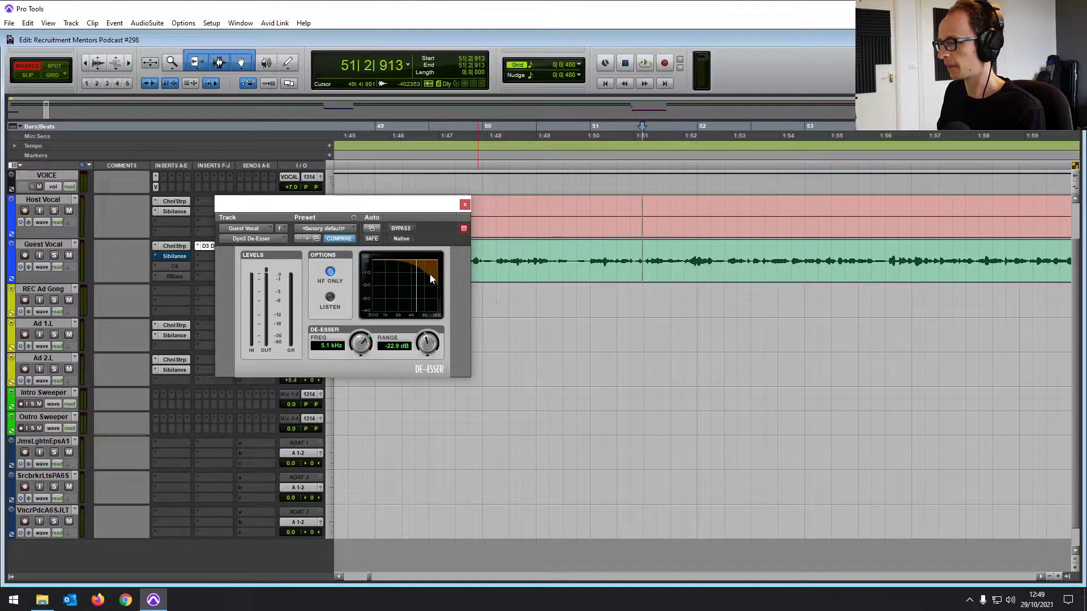
pyautogui.click(621, 260)
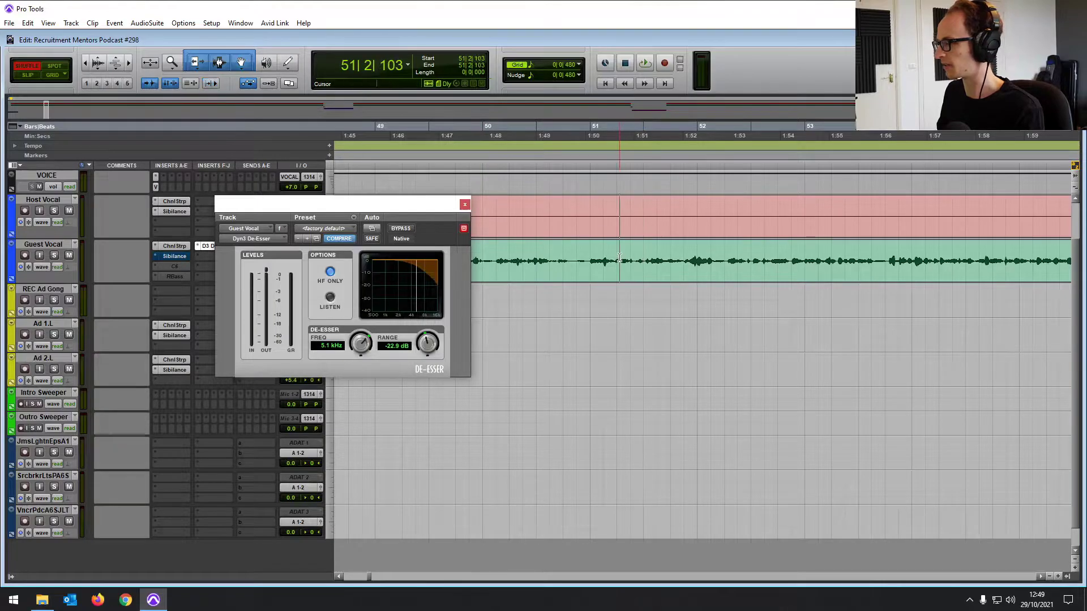
pyautogui.press('r')
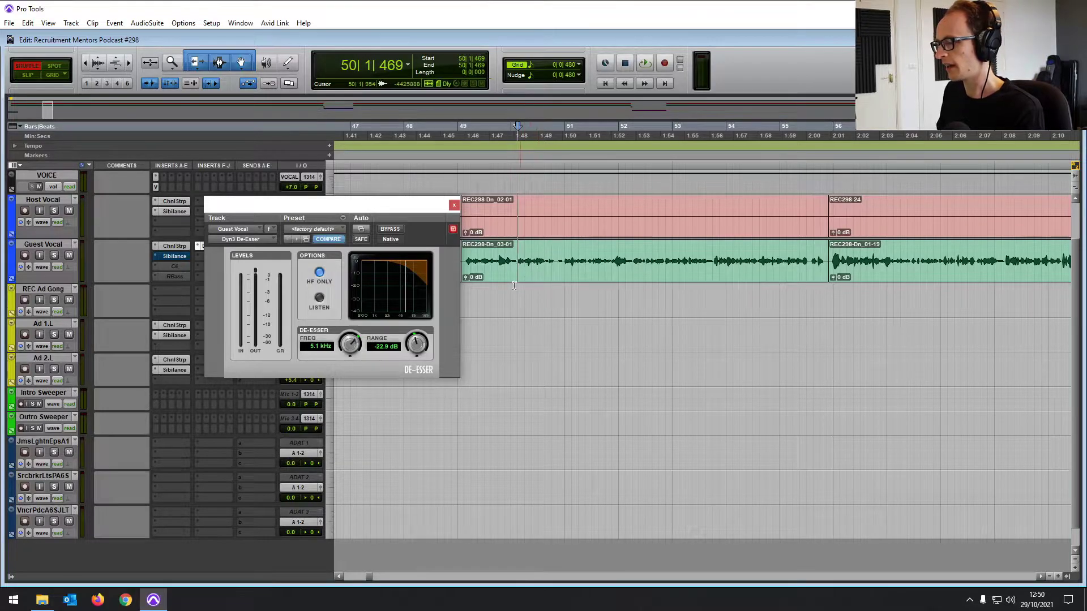
pyautogui.moveTo(415, 343); pyautogui.dragTo(423, 307)
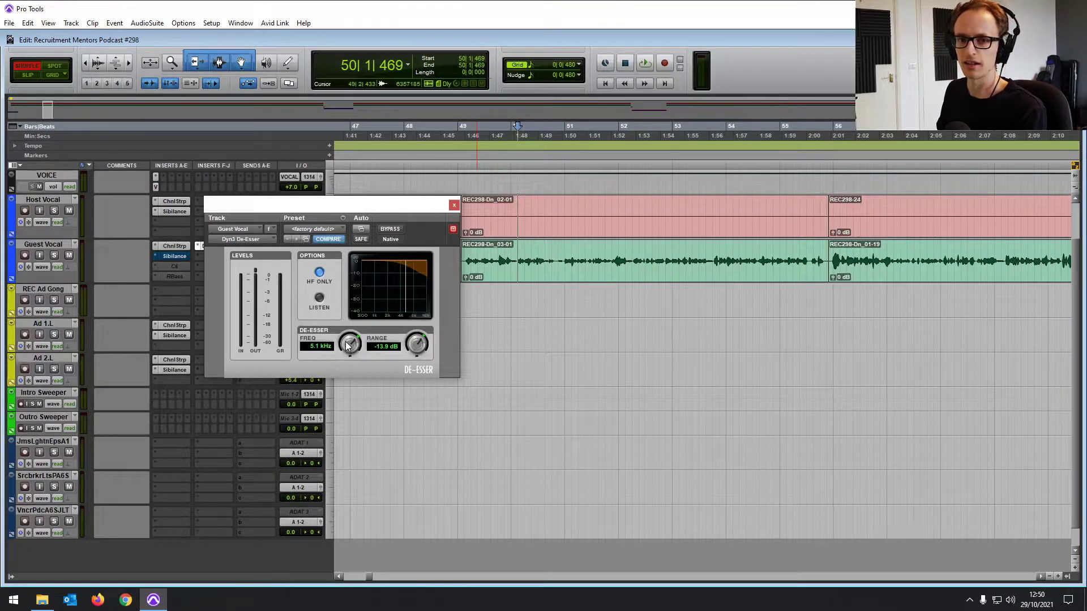
# Play the REC298-Dn_03-01 clip on Guest Vocal, comparing the sound with the De-Esser bypassed and active
pyautogui.click(559, 277)
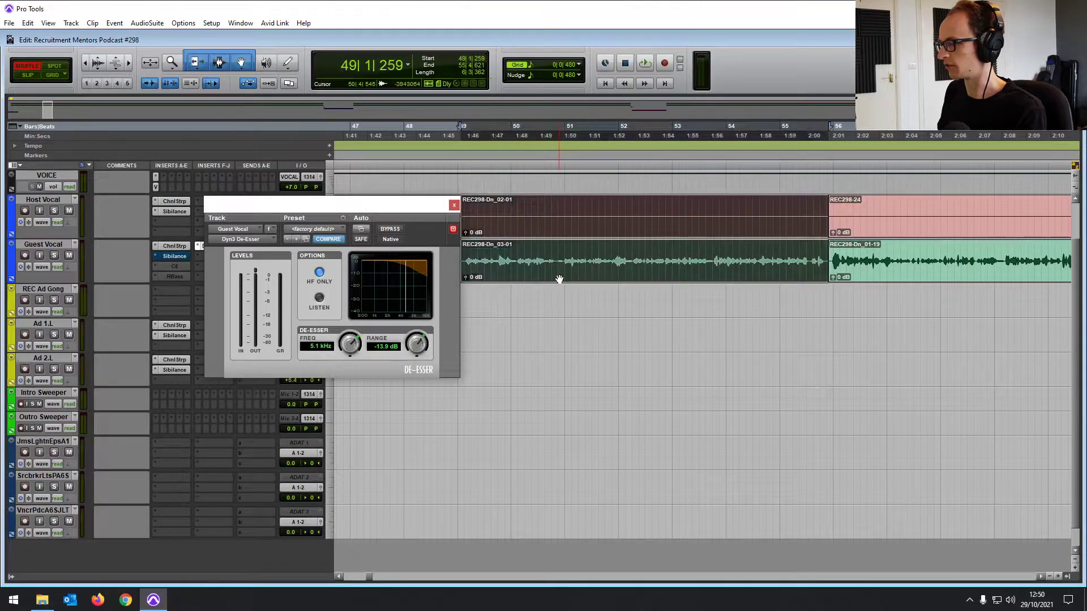
pyautogui.click(391, 229)
pyautogui.press('space')
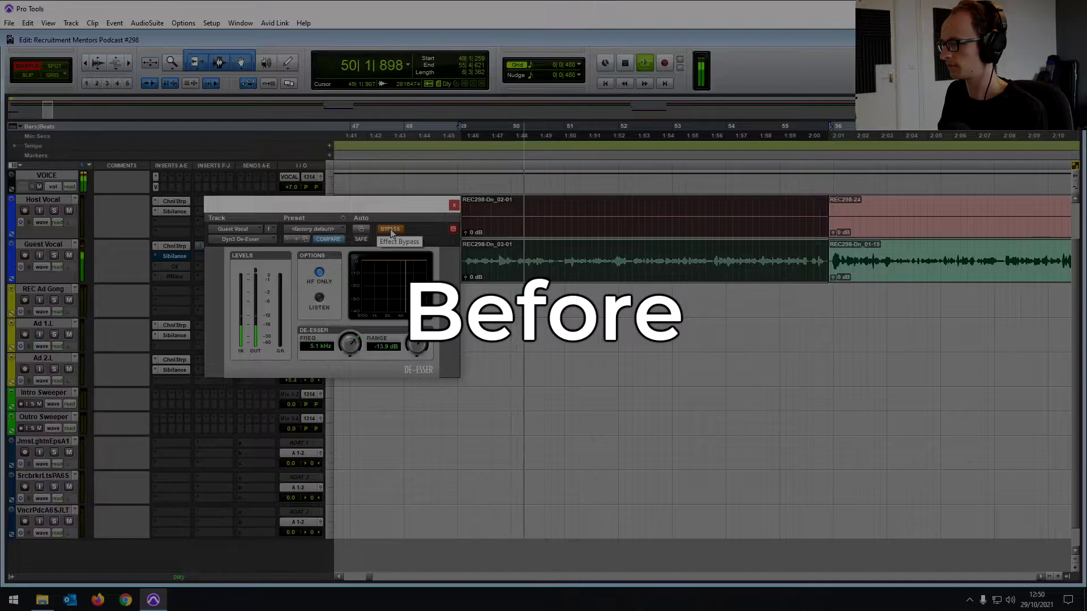
pyautogui.click(391, 230)
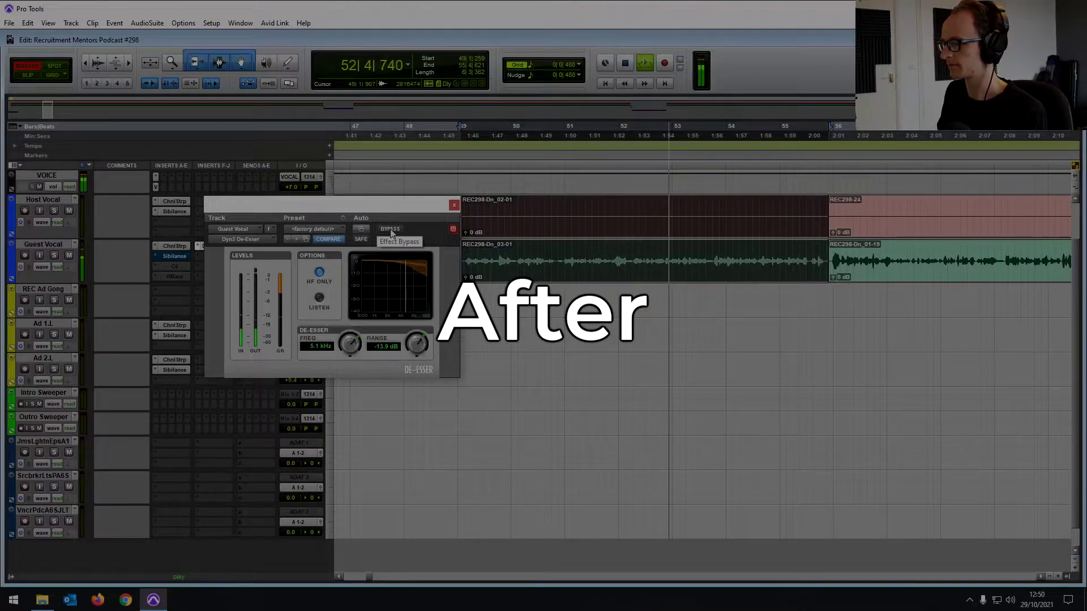
pyautogui.press('space')
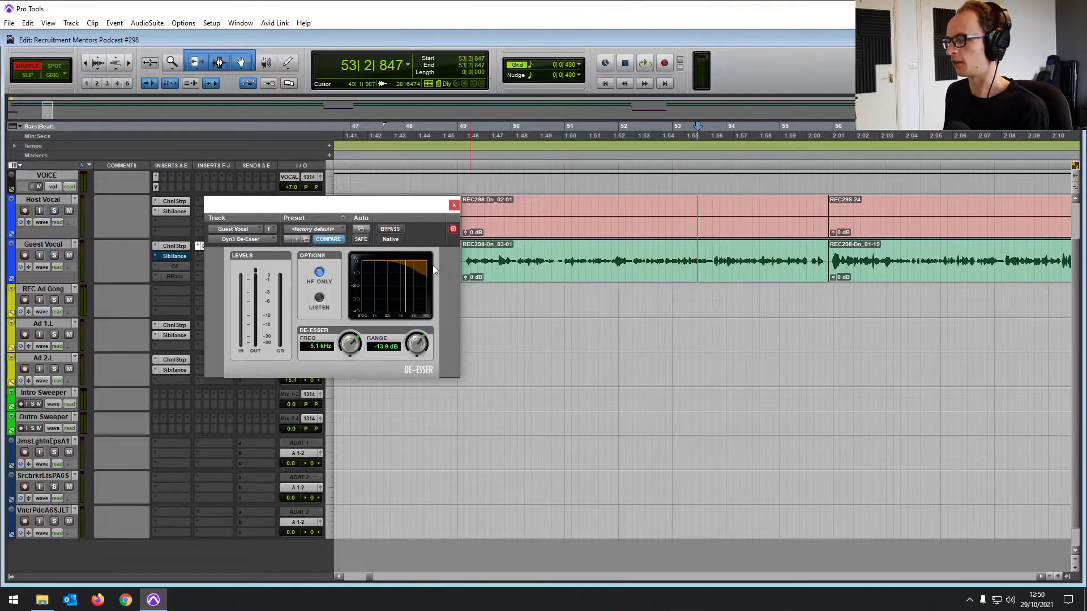
# Turn off the De-Esser's HF Only option and audition the Guest Vocal from about 49|3
pyautogui.click(321, 272)
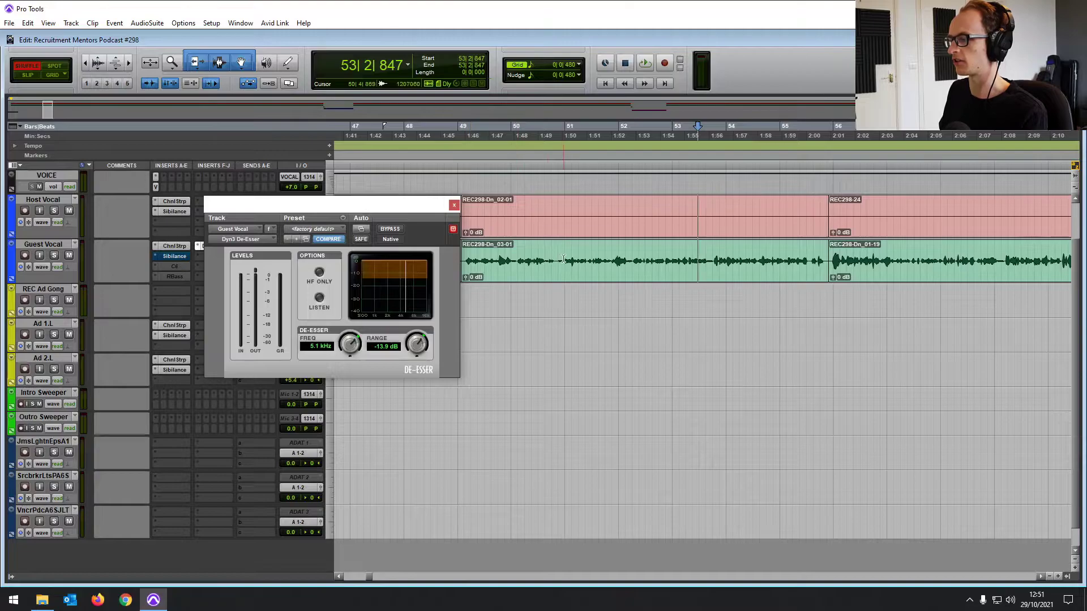
pyautogui.click(496, 255)
pyautogui.click(487, 249)
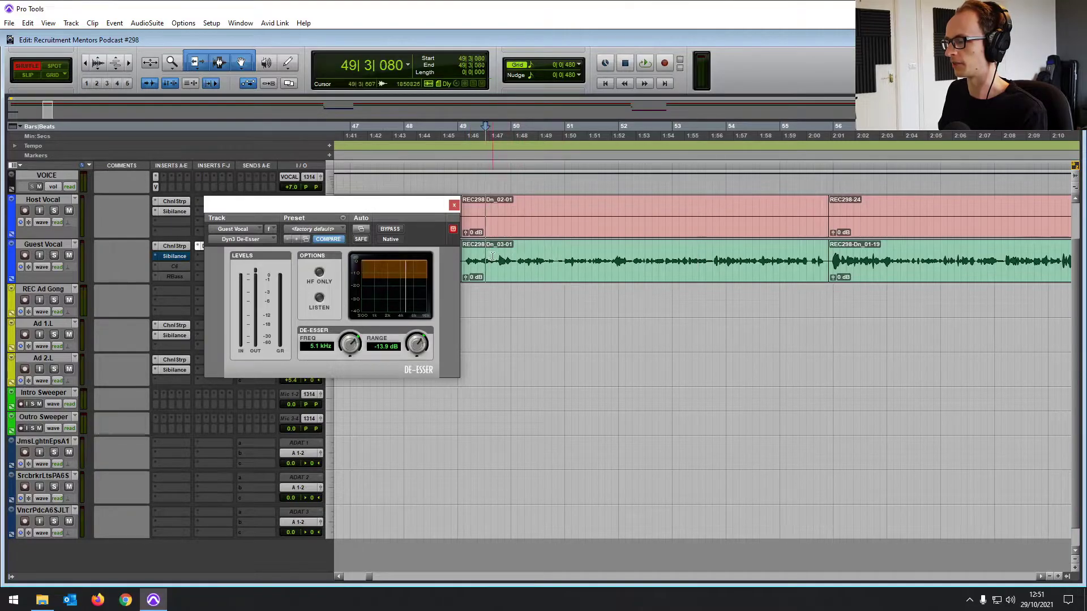
pyautogui.press('space')
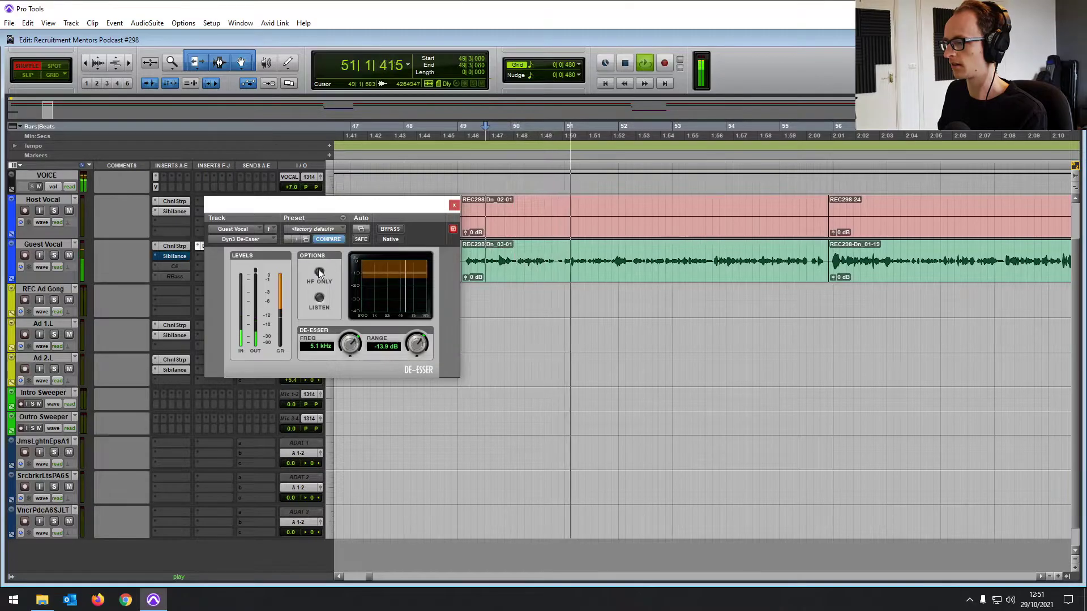
pyautogui.press('space')
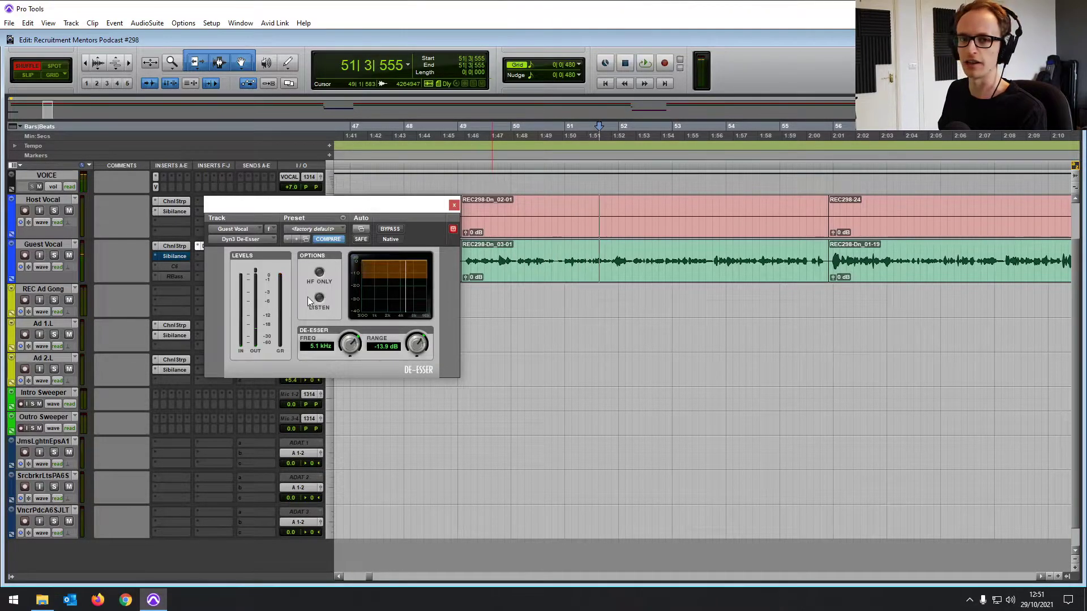
# Turn on both HF Only and Listen in the De-Esser and audition the Guest Vocal from about 49|3
pyautogui.click(494, 262)
pyautogui.click(319, 272)
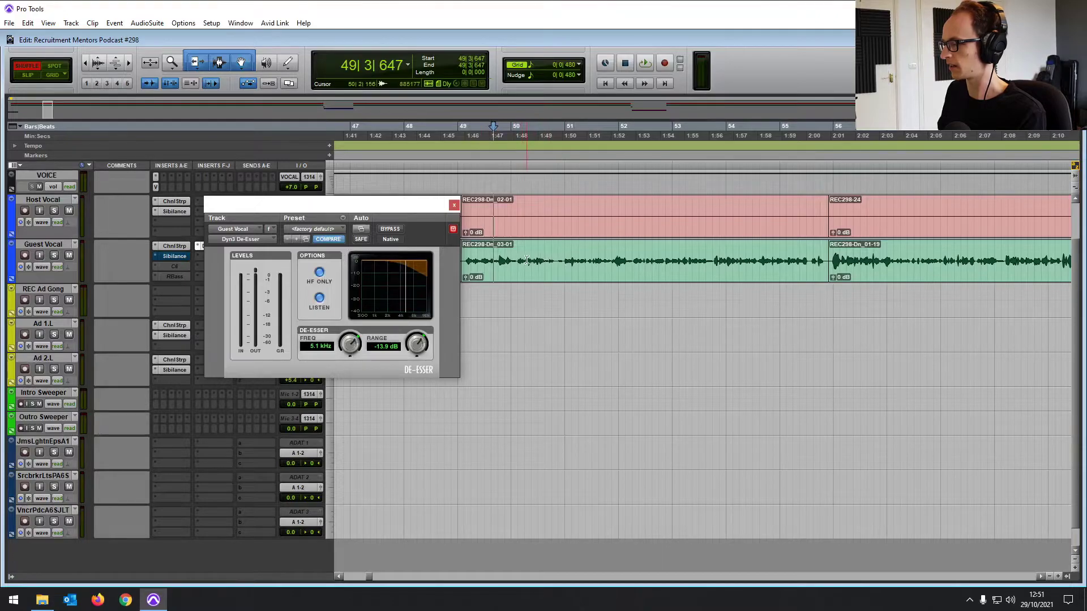
pyautogui.press('space')
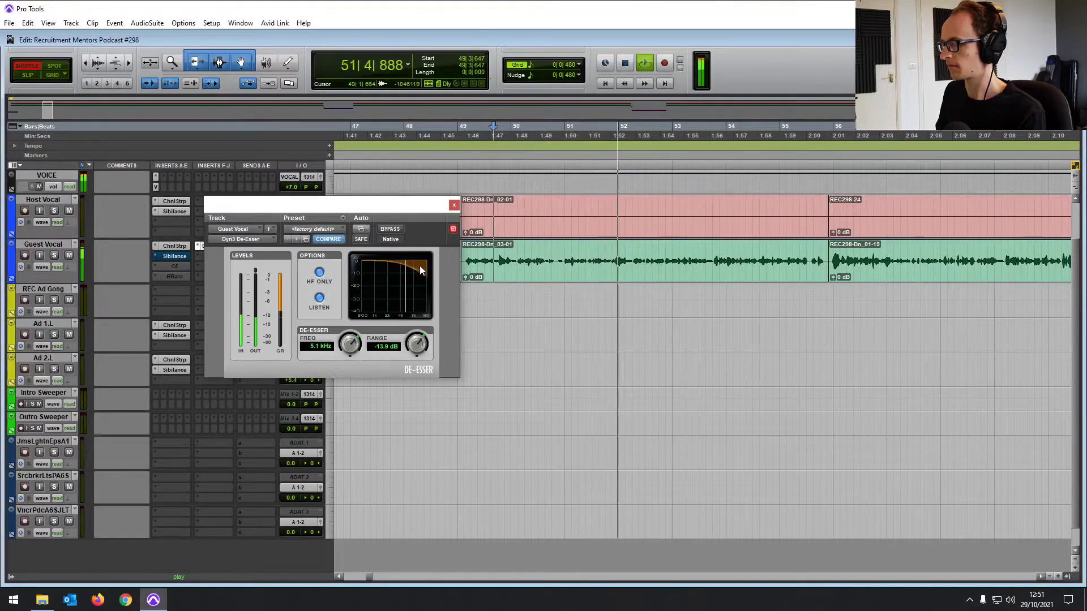
pyautogui.press('space')
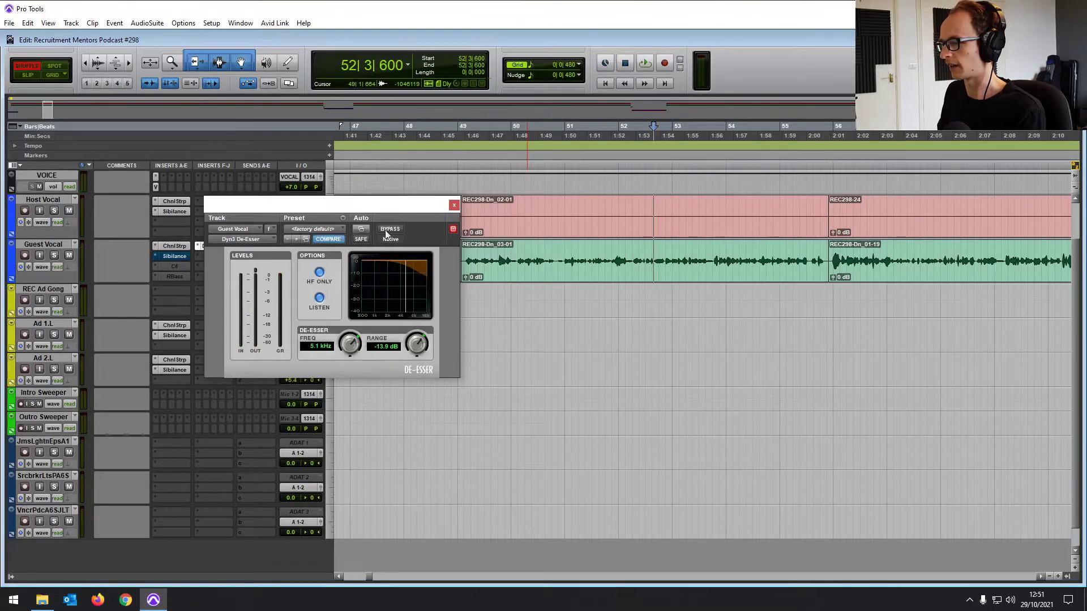
# Open the Sibilance plug-in on the Guest Vocal track, select the REC298-Dn_03-01 clip, and position the plug-in window beside it
pyautogui.click(175, 256)
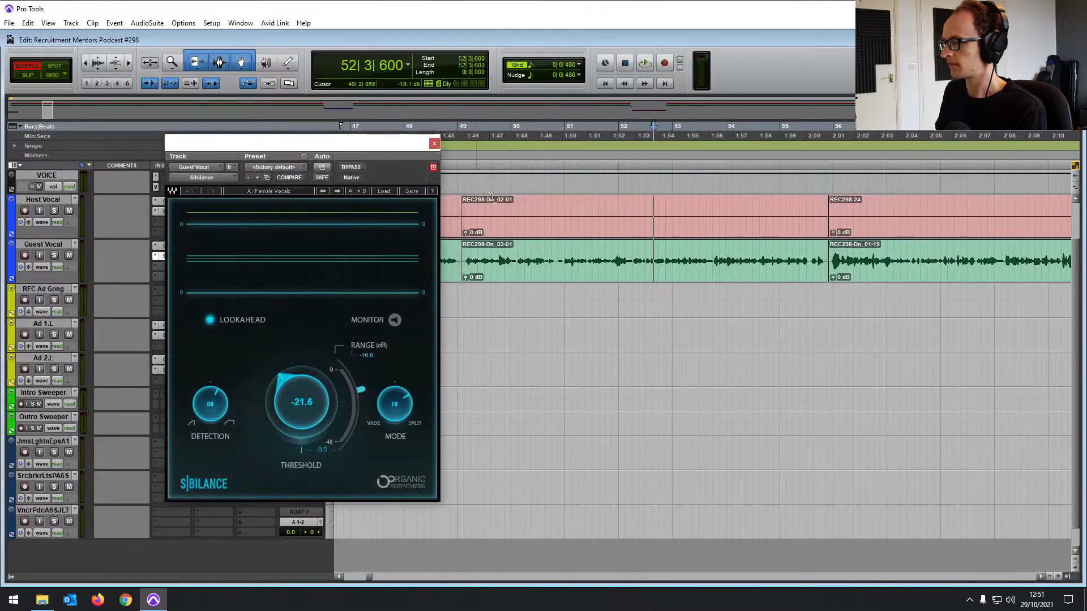
pyautogui.click(534, 274)
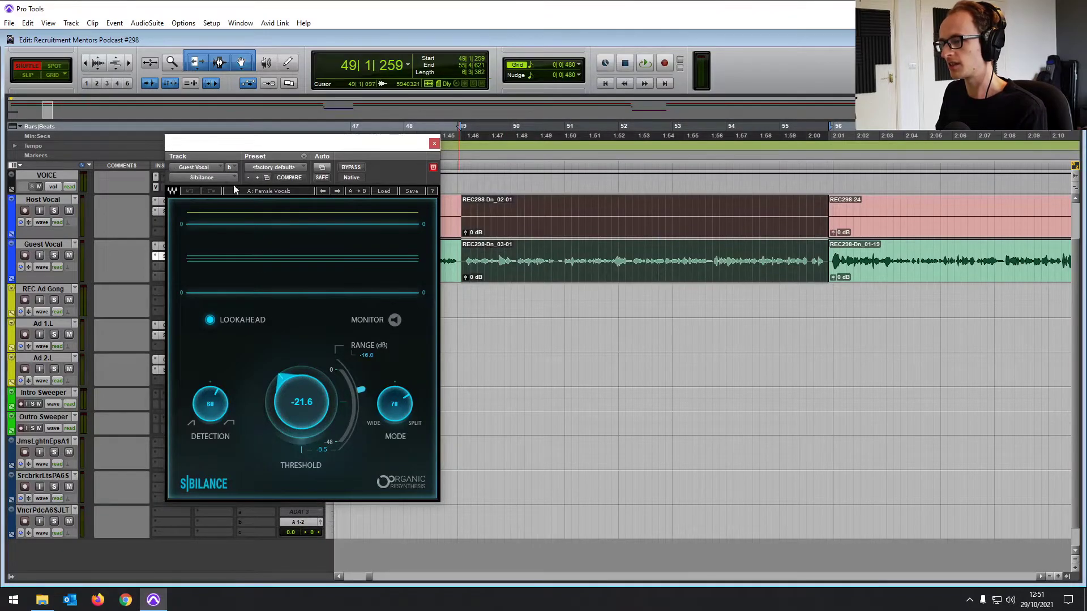
pyautogui.moveTo(264, 146); pyautogui.dragTo(283, 133)
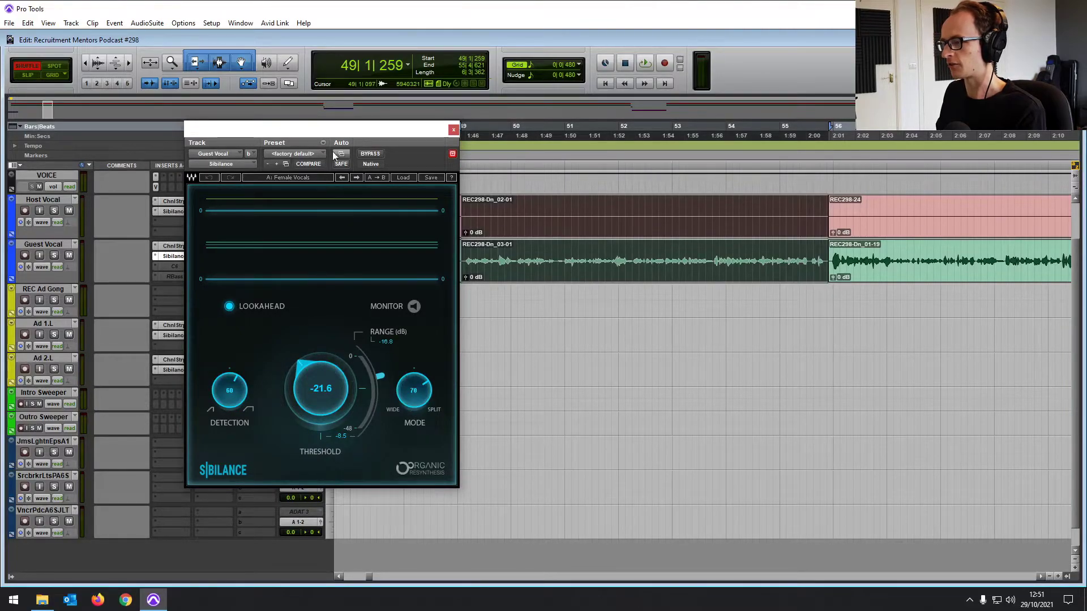
pyautogui.moveTo(340, 134); pyautogui.dragTo(314, 135)
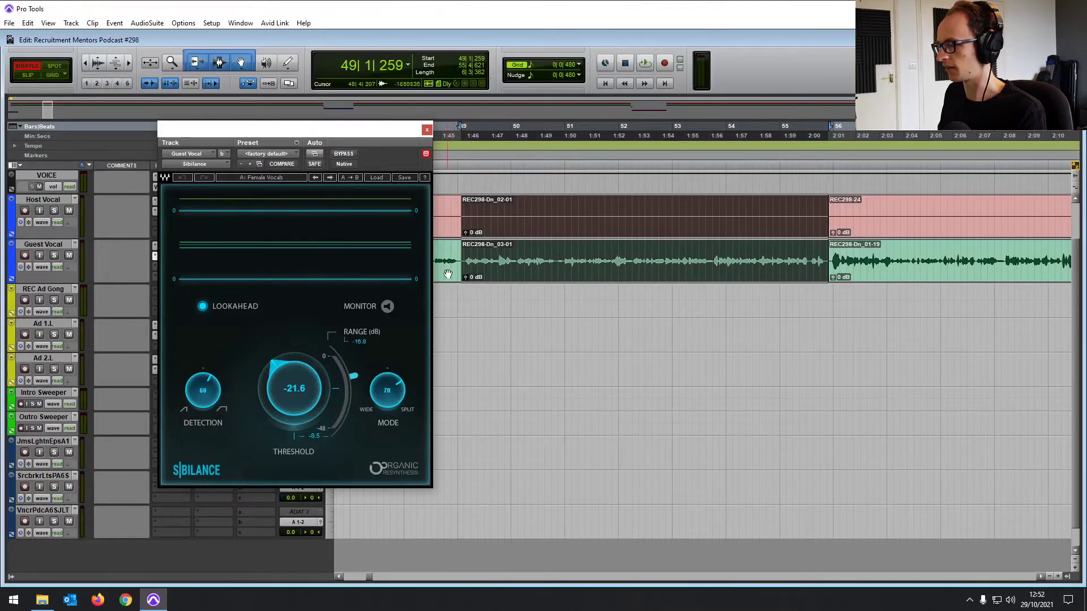
# Set the Sibilance range to about -18.5 dB and its threshold to -23.2 while playing the Guest Vocal clip
pyautogui.press('space')
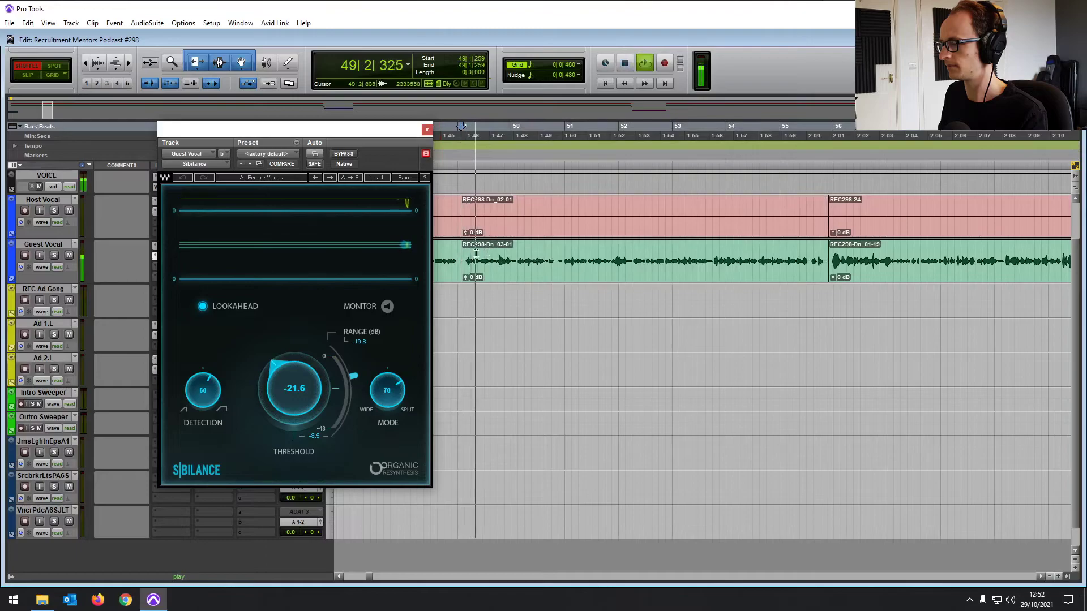
pyautogui.moveTo(362, 374); pyautogui.dragTo(362, 383)
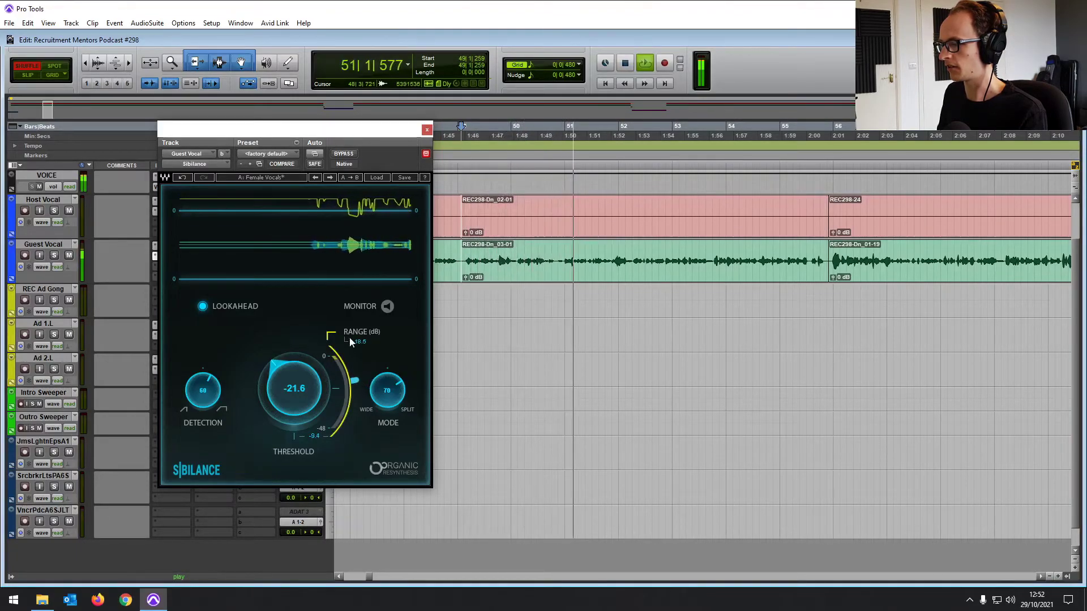
pyautogui.moveTo(296, 397); pyautogui.dragTo(295, 404)
pyautogui.press('space')
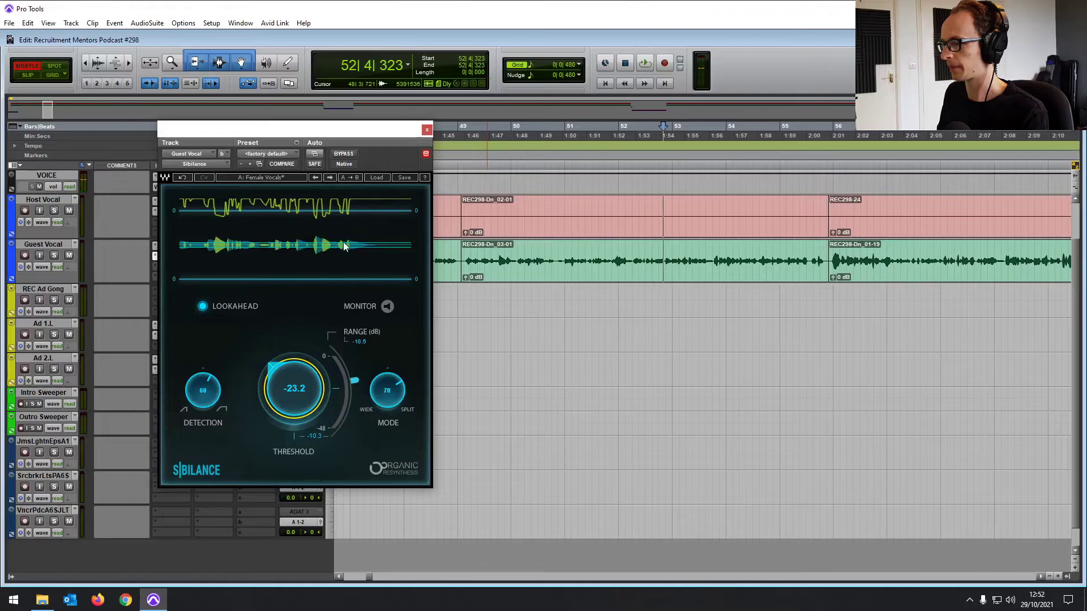
# Play the Guest Vocal from about 49|3 to 55|3 and bypass Sibilance to compare the processed and unprocessed sound
pyautogui.moveTo(490, 256); pyautogui.dragTo(810, 253)
pyautogui.press('space')
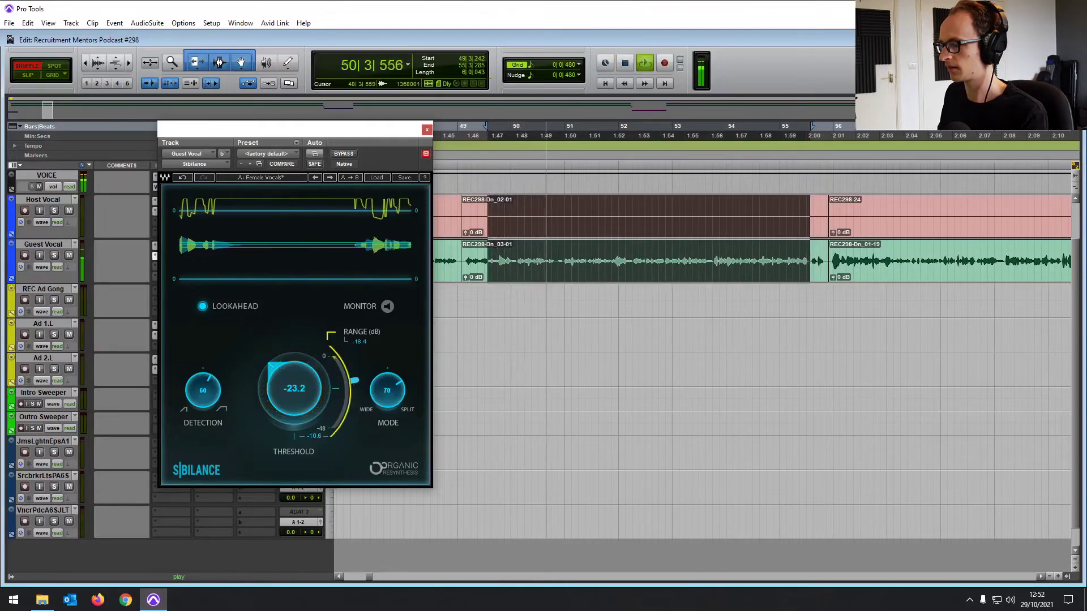
pyautogui.click(342, 155)
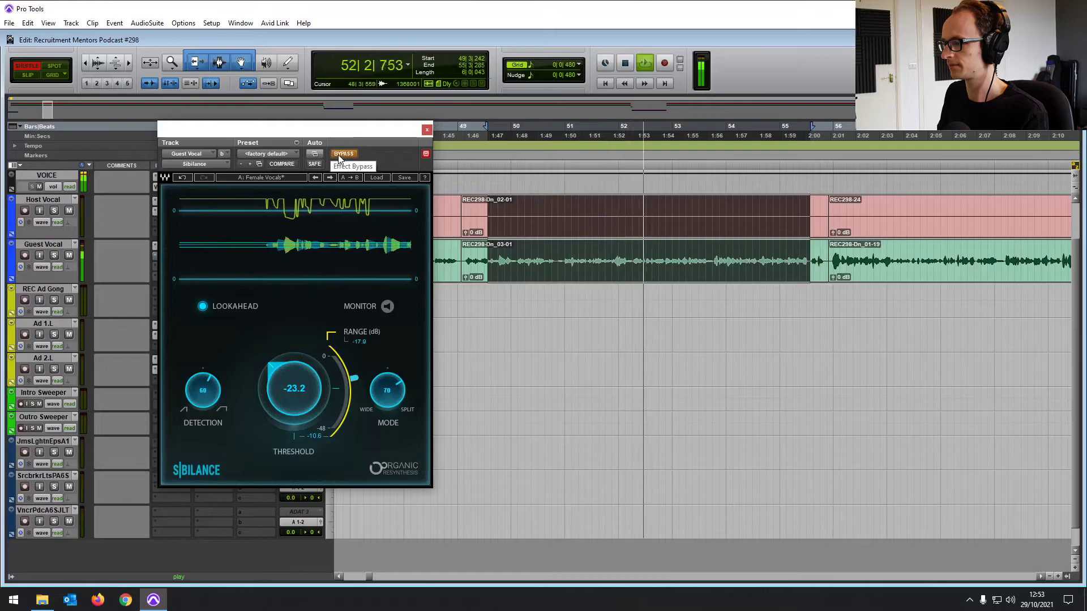